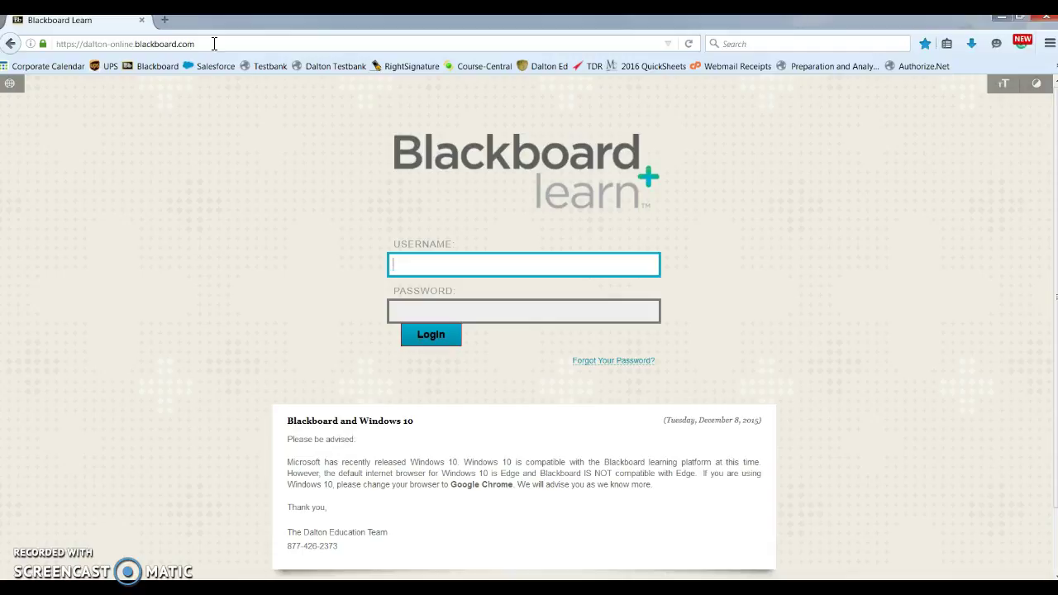
# - Log in to the Dalton Education Blackboard site using the saved demo account autocomplete entry
pyautogui.click(214, 44)
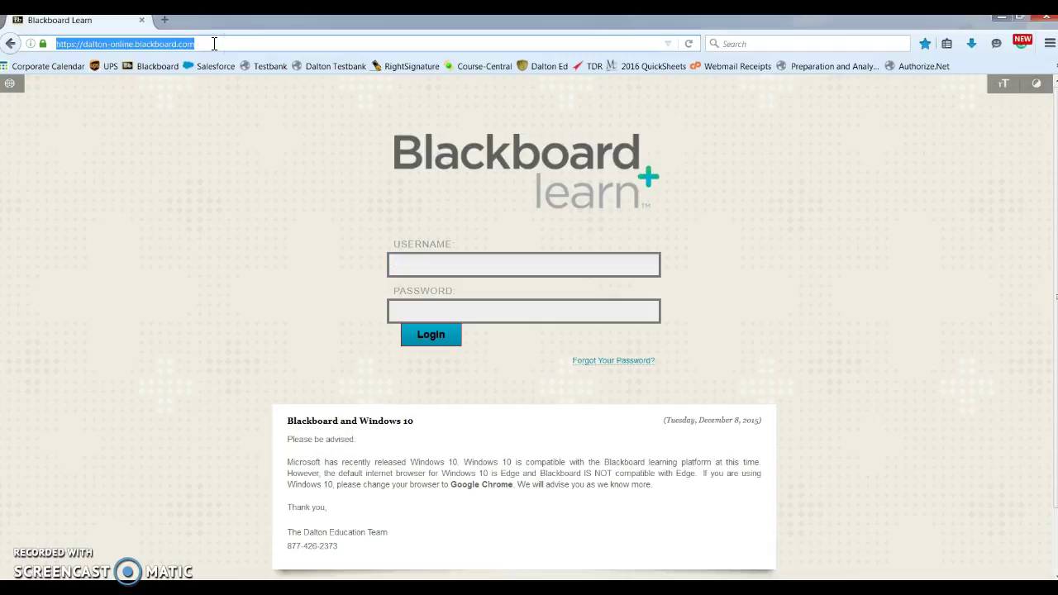
pyautogui.click(413, 264)
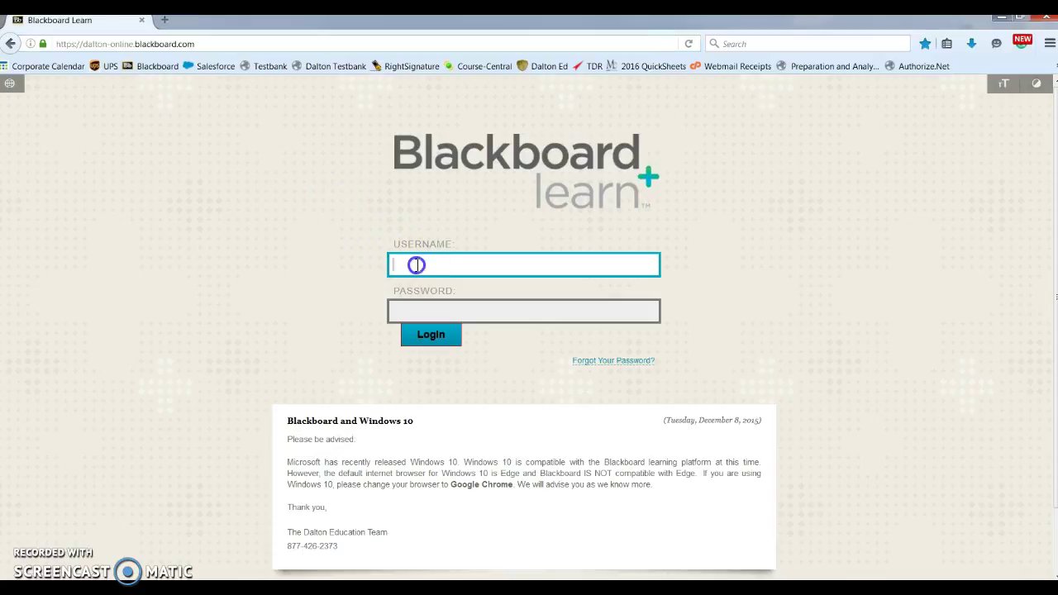
pyautogui.write('demo')
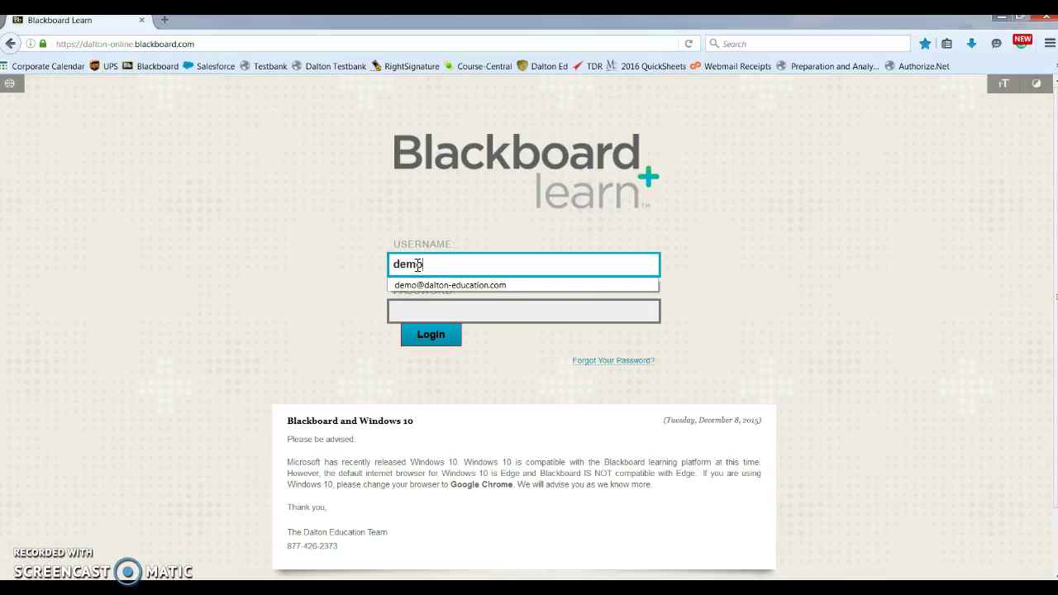
pyautogui.press('Down')
pyautogui.press('Return')
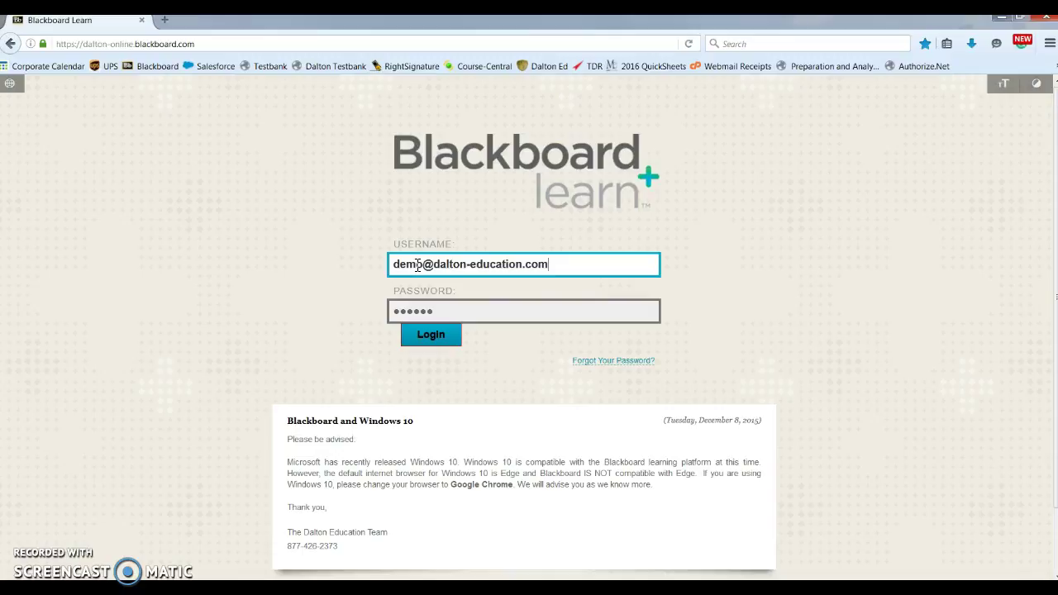
pyautogui.click(419, 332)
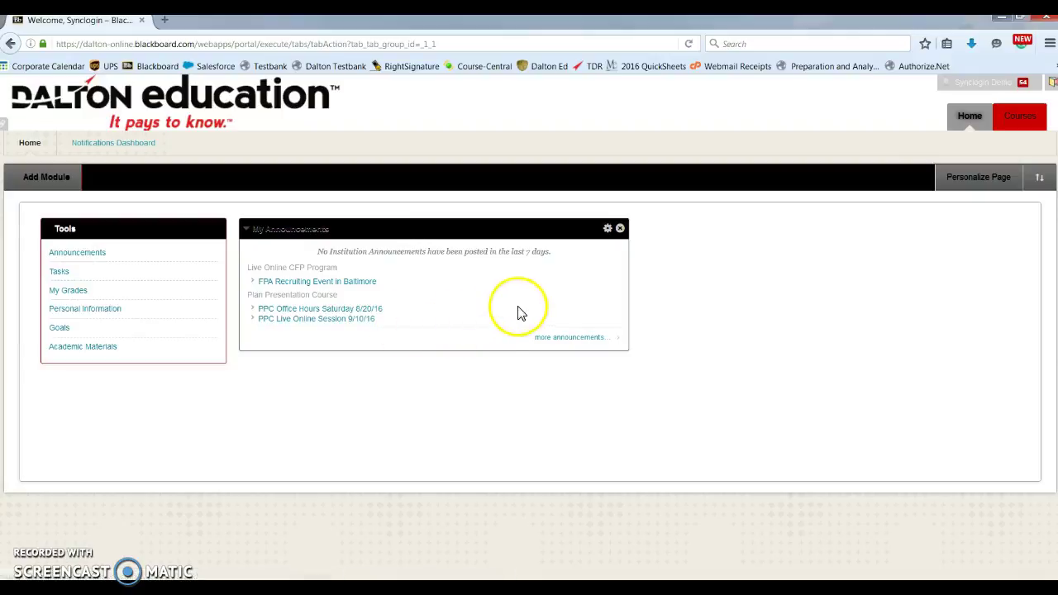
# - Open the Courses tab to see CFPLiveOnline and PPCB enrolments
pyautogui.click(1014, 122)
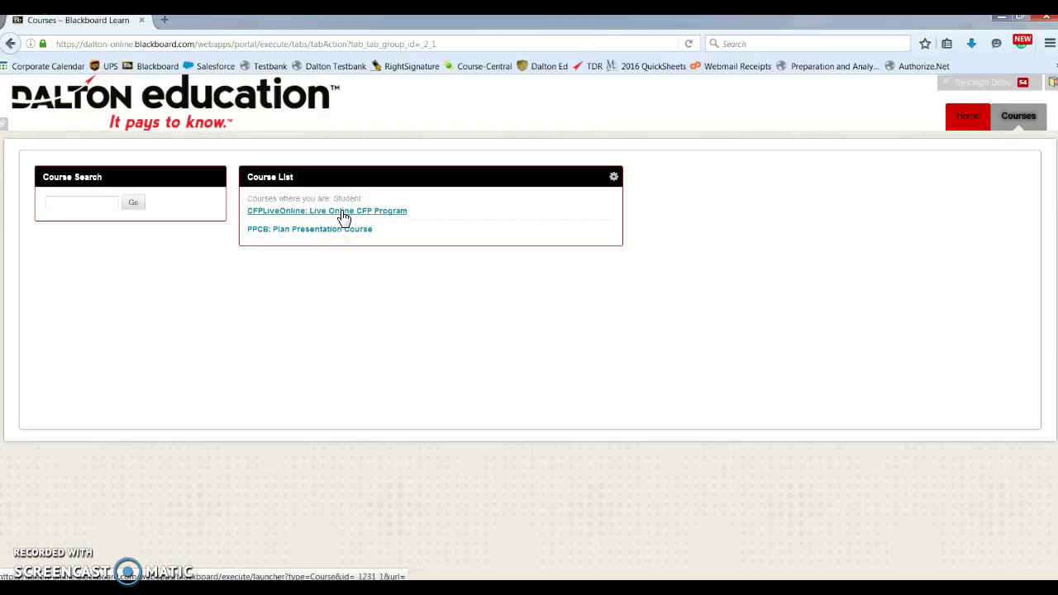
# - Open the CFPLiveOnline course, skim its Announcements, then go to the Schedules page
pyautogui.click(343, 217)
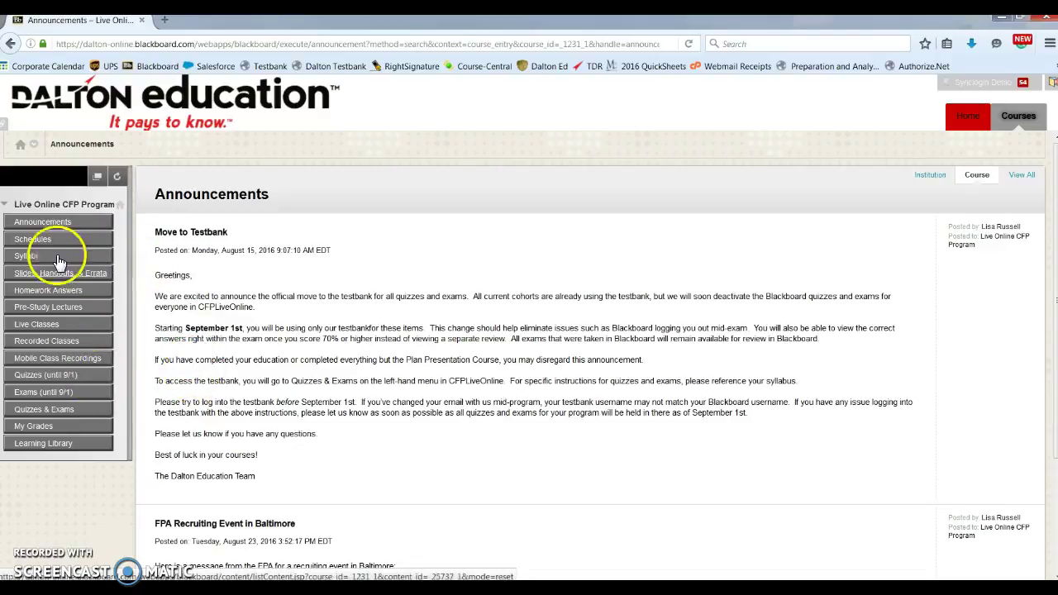
pyautogui.click(52, 224)
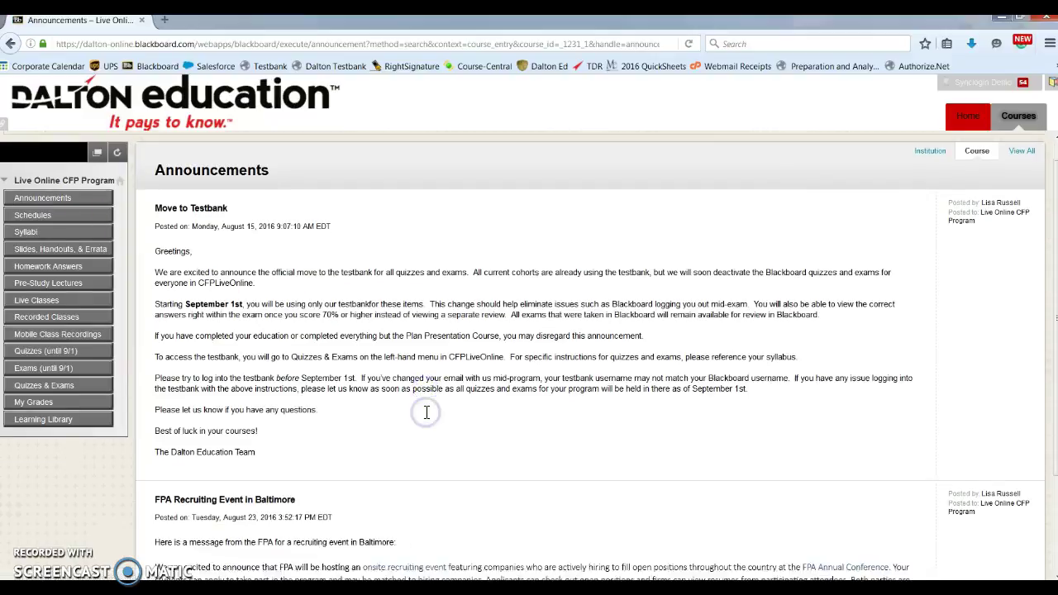
pyautogui.scroll(-3, 425, 413)
pyautogui.scroll(3, 425, 417)
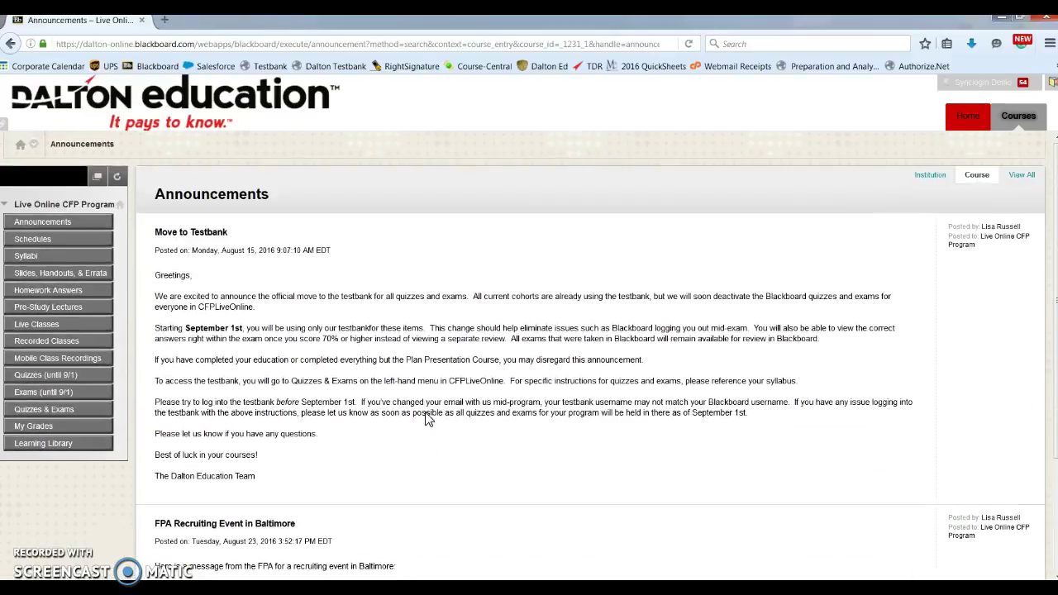
pyautogui.click(34, 241)
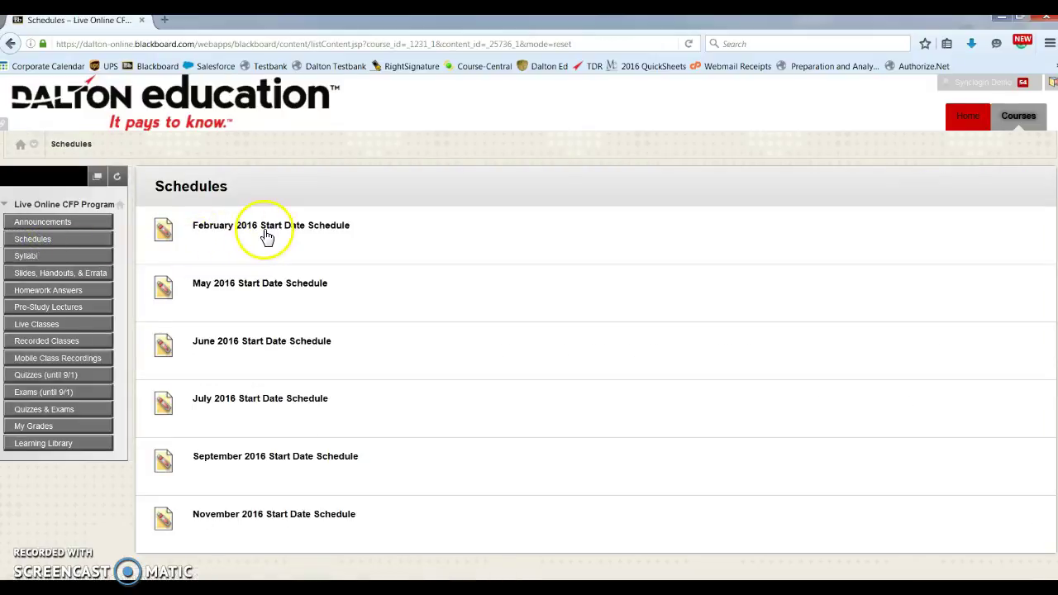
# - Open the February 2016 Start Date Schedule PDF to see its class dates
pyautogui.click(266, 234)
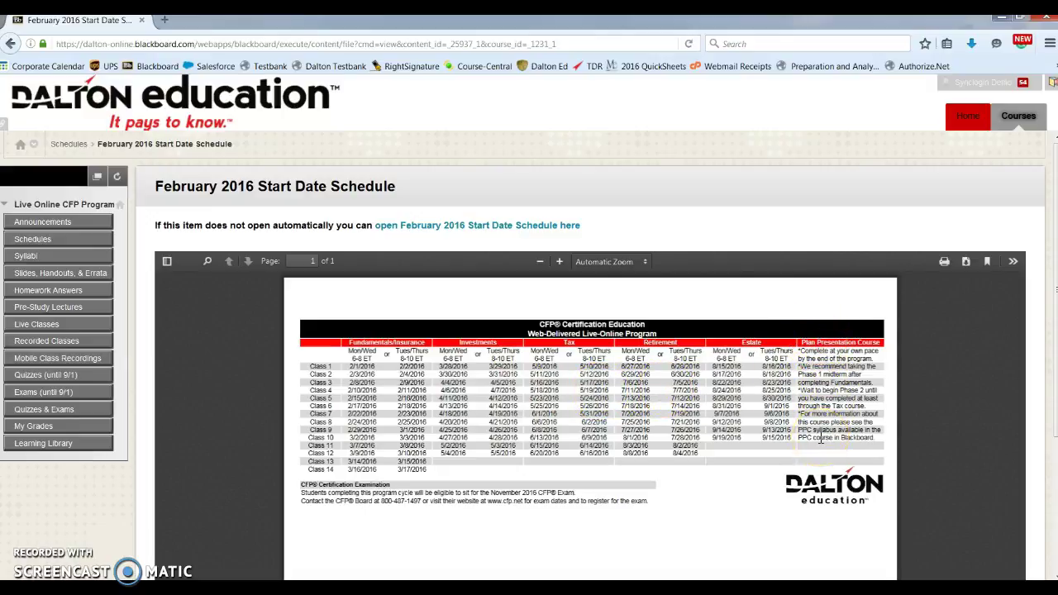
# - From Syllabi, open the Fundamentals & Insurance Syllabus in Word
pyautogui.click(27, 257)
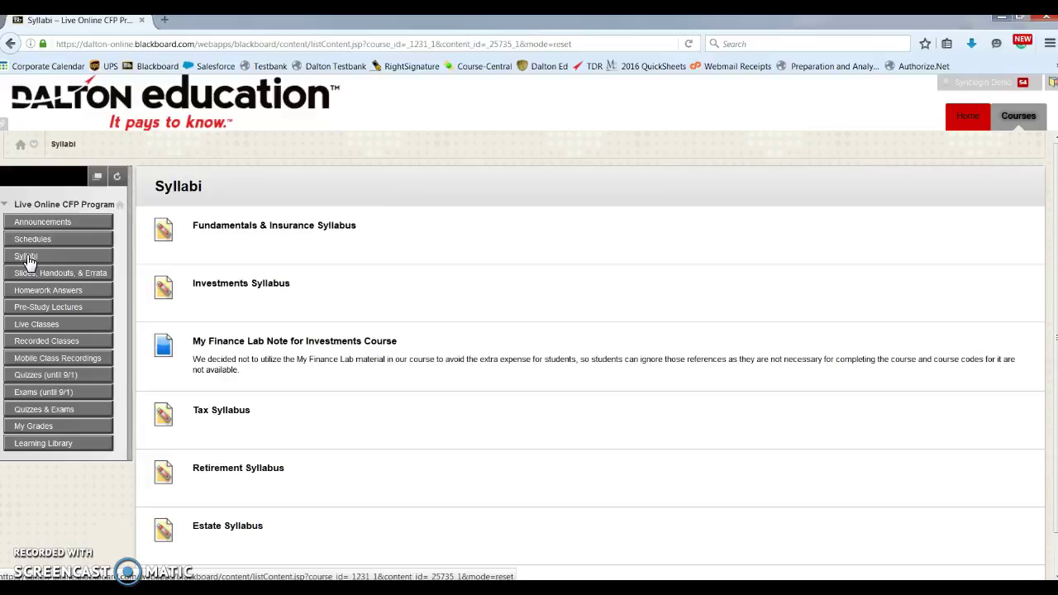
pyautogui.click(220, 232)
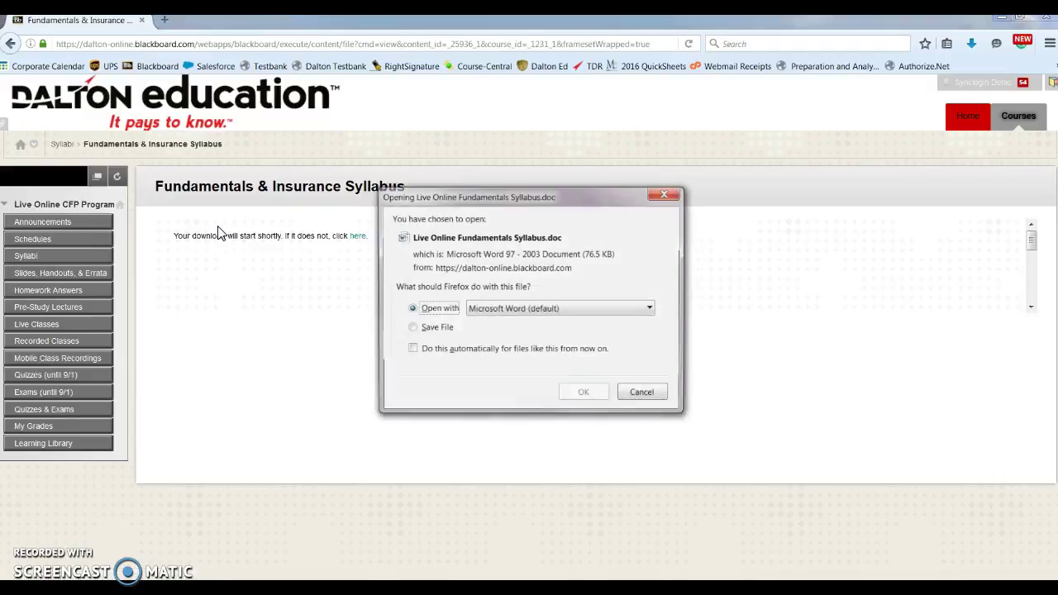
pyautogui.click(232, 238)
pyautogui.click(582, 394)
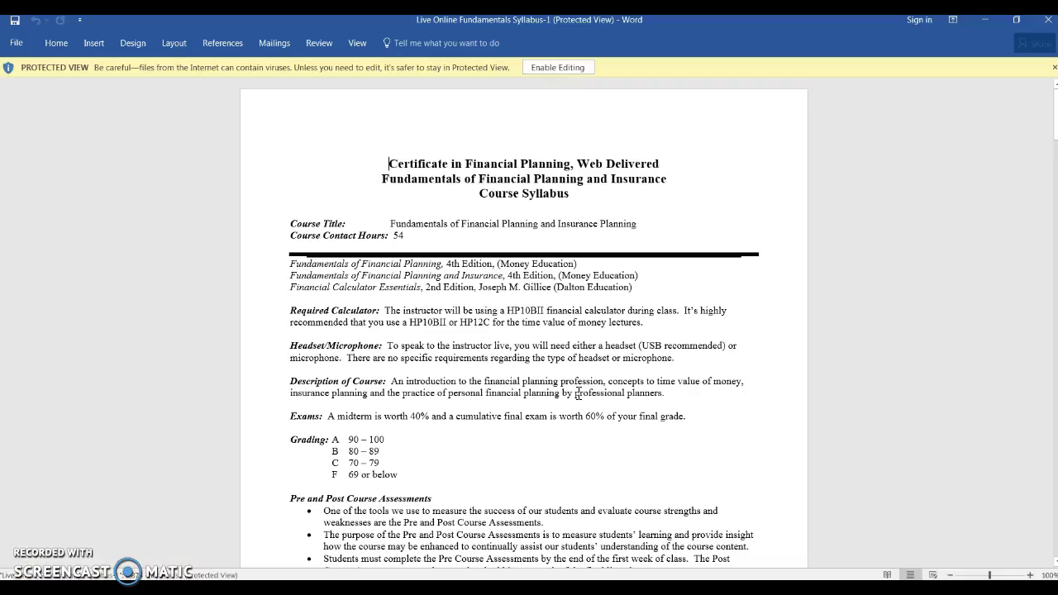
pyautogui.click(946, 313)
# - Scroll to page 6 of the syllabus, then close Word to return to Blackboard
pyautogui.moveTo(1055, 136); pyautogui.dragTo(1054, 239)
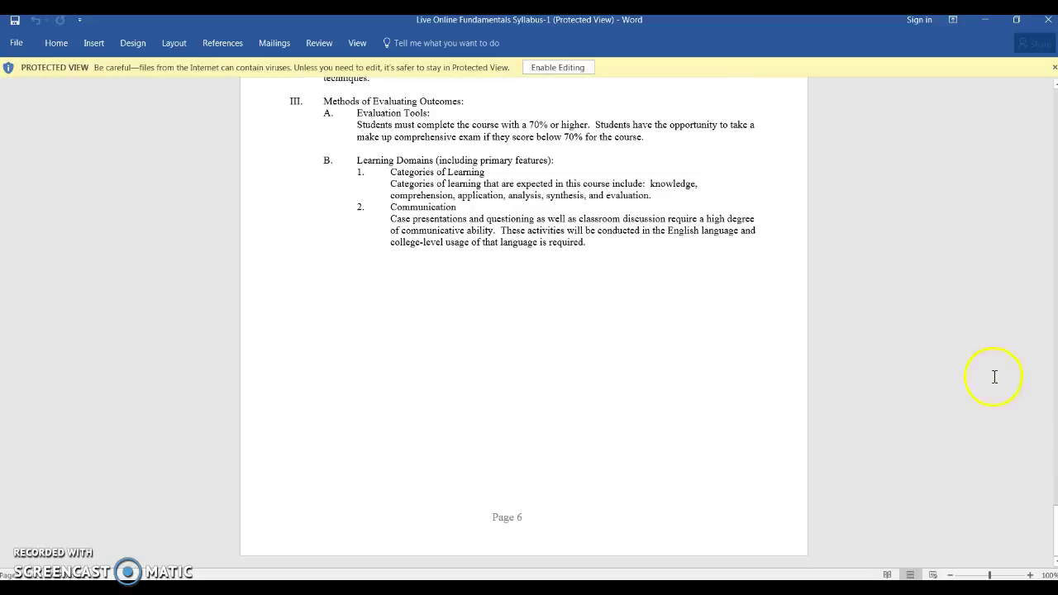
pyautogui.click(1048, 19)
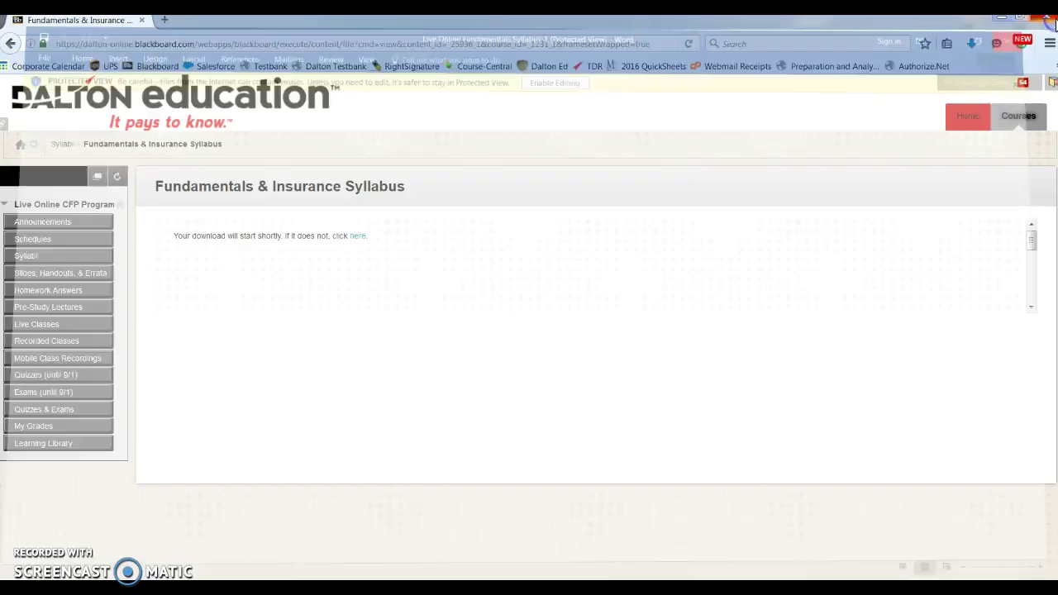
# - Open the Slides, Handouts, & Errata page showing the five subject folders
pyautogui.click(36, 276)
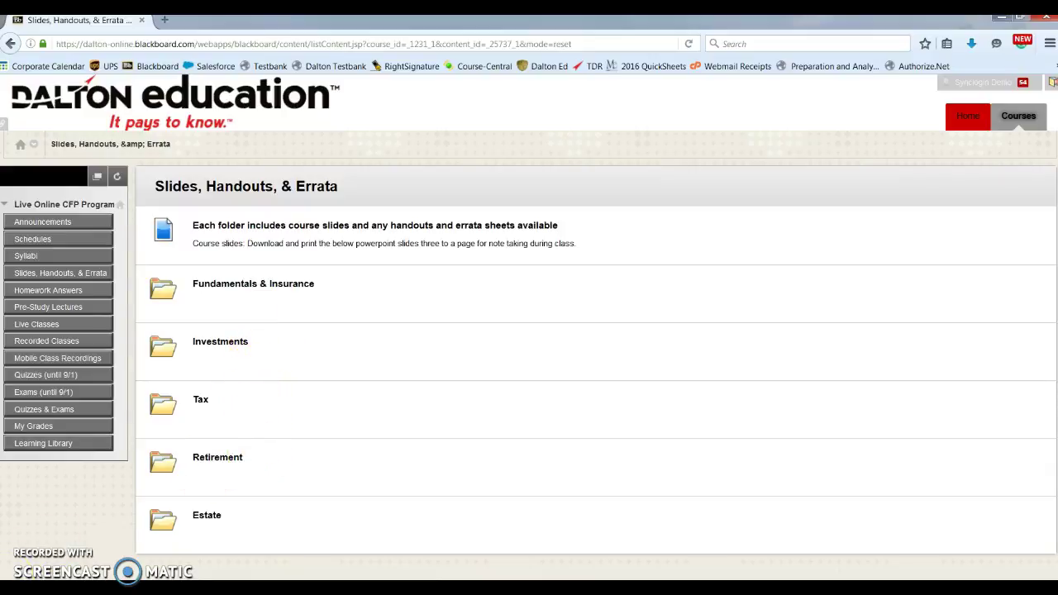
pyautogui.click(354, 198)
# - Browse Homework Answers and Pre-Study Lectures, then open the Live Classes page
pyautogui.click(75, 294)
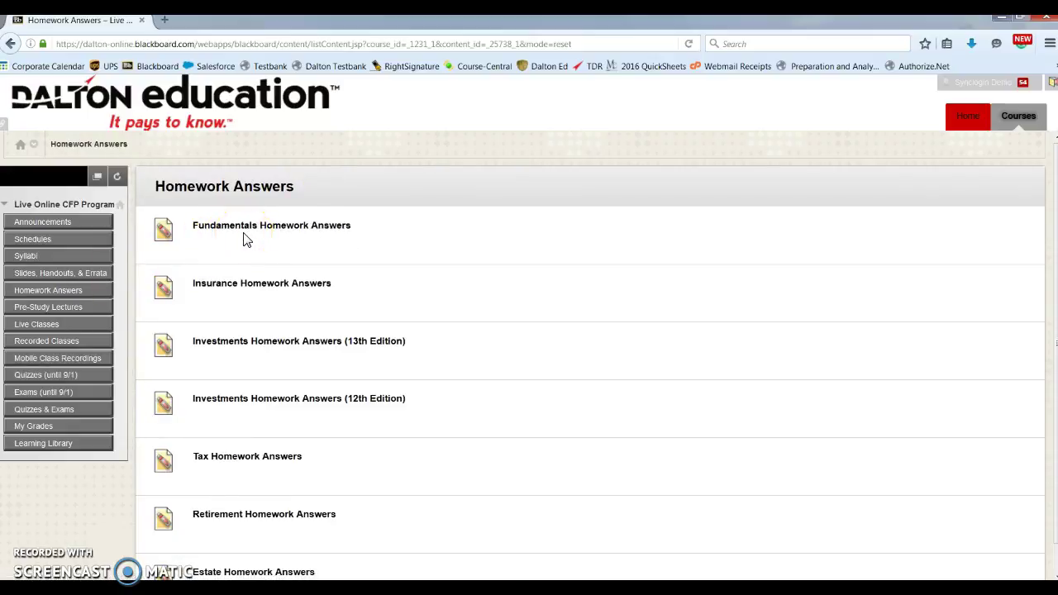
pyautogui.click(74, 312)
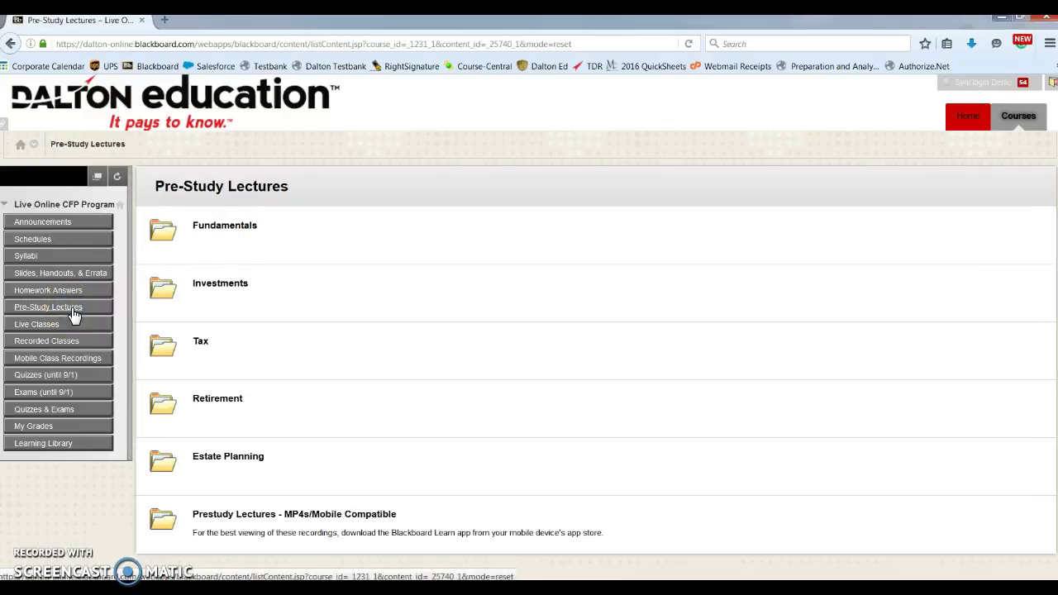
pyautogui.click(177, 307)
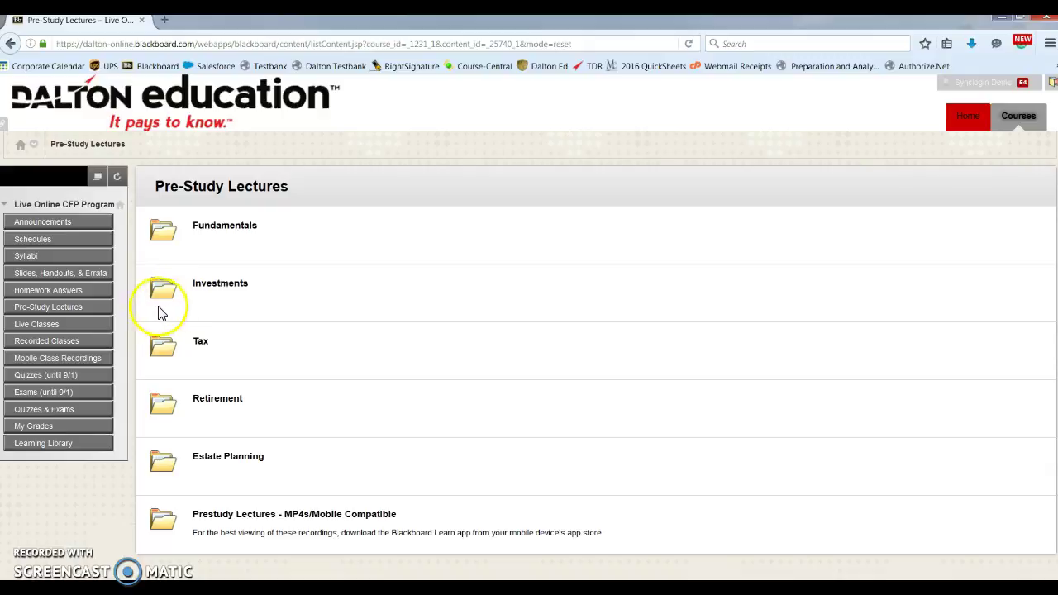
pyautogui.click(60, 331)
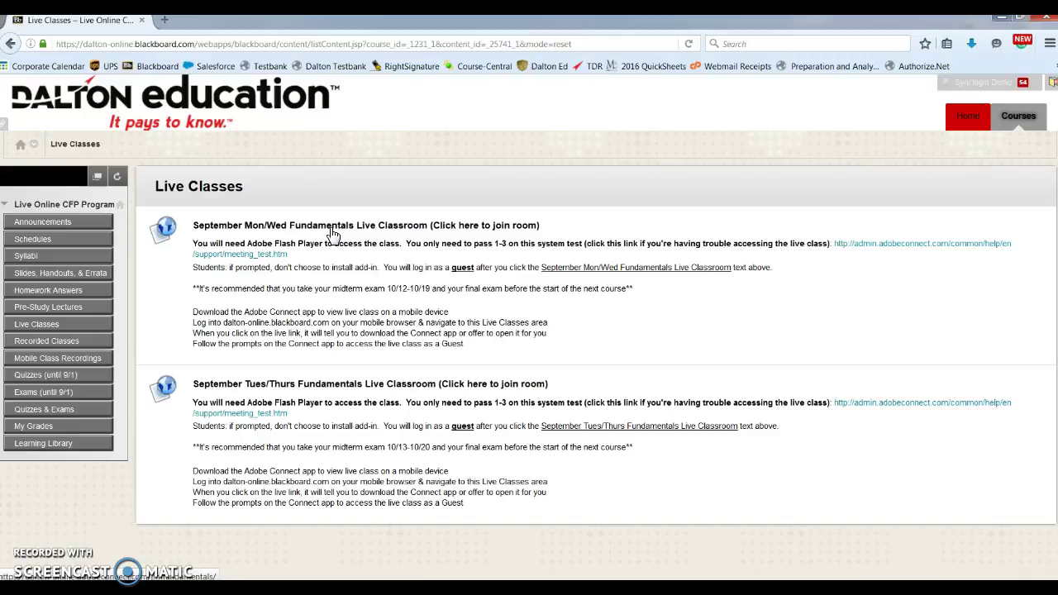
# - Join the September Mon/Wed Fundamentals Live Classroom via its Adobe Connect link
pyautogui.click(332, 236)
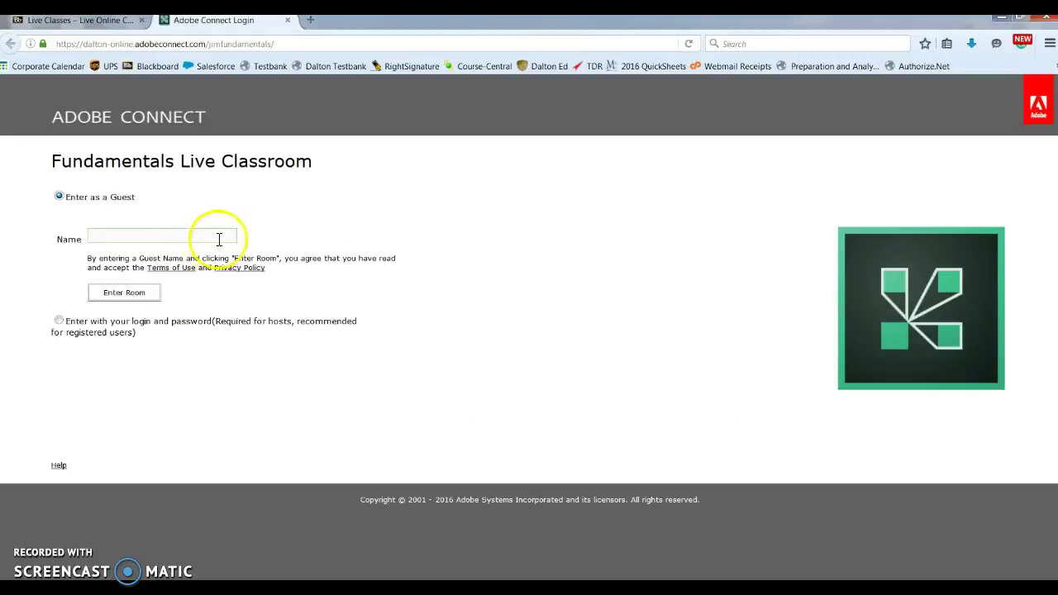
# - Enter the Fundamentals Live Classroom as a guest with a typed name, then close its tab
pyautogui.click(196, 236)
pyautogui.write('Heather')
pyautogui.click(161, 251)
pyautogui.click(144, 299)
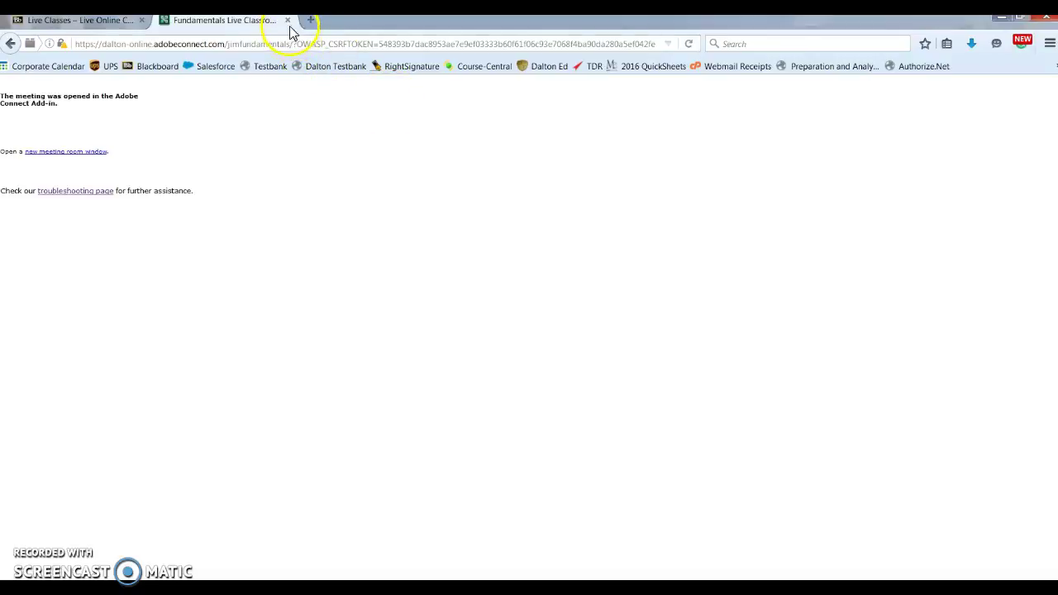
pyautogui.click(288, 21)
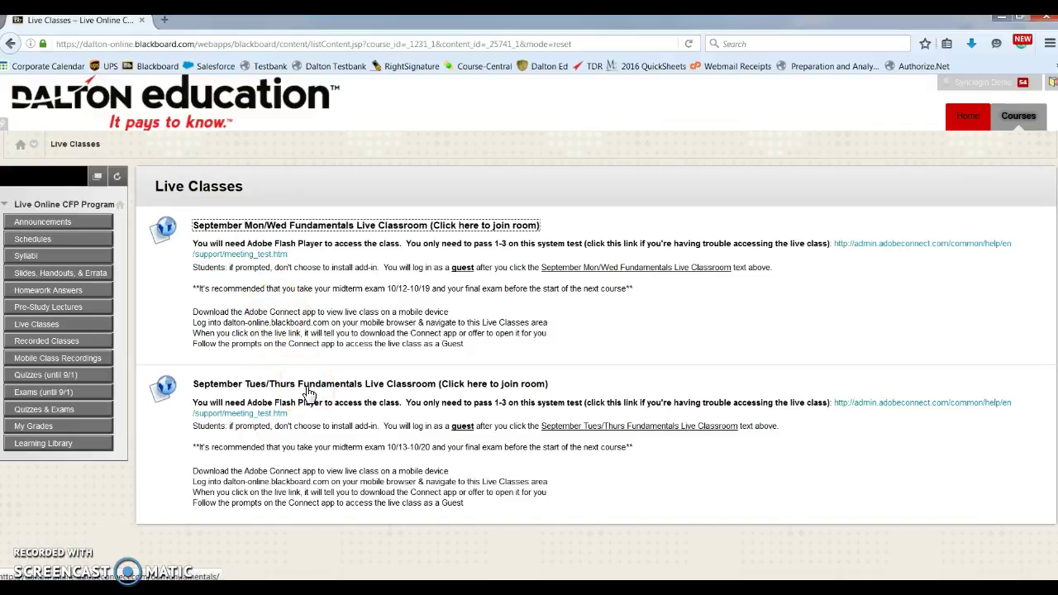
# - Open Recorded Classes to list the Fundamentals & Insurance, Investments, Tax, Retirement and Estate folders
pyautogui.click(68, 347)
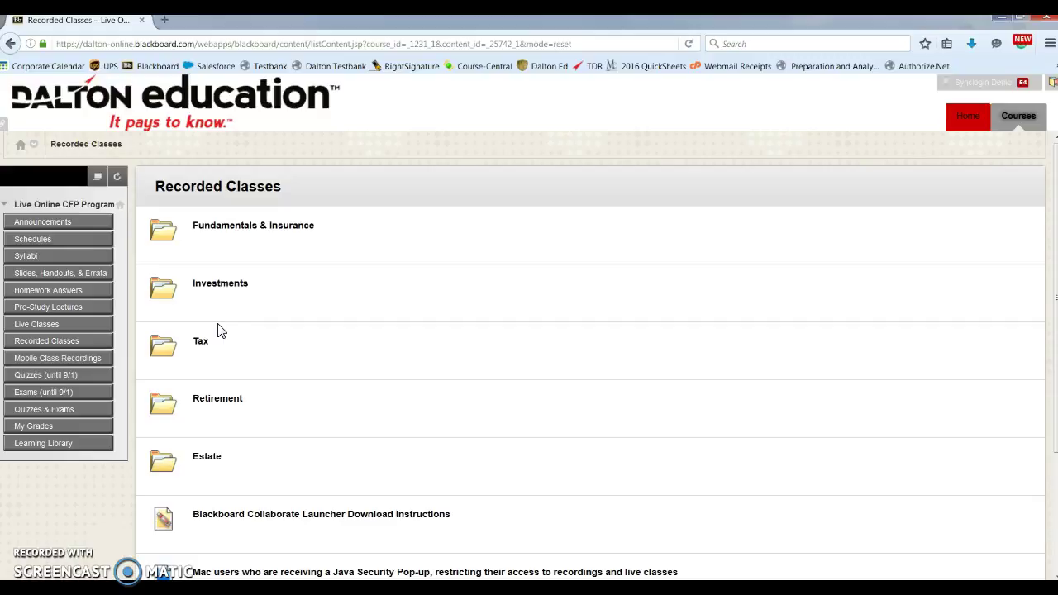
# - Show the Mobile Class Recordings page with its Blackboard Learn App note and five subject folders
pyautogui.click(81, 362)
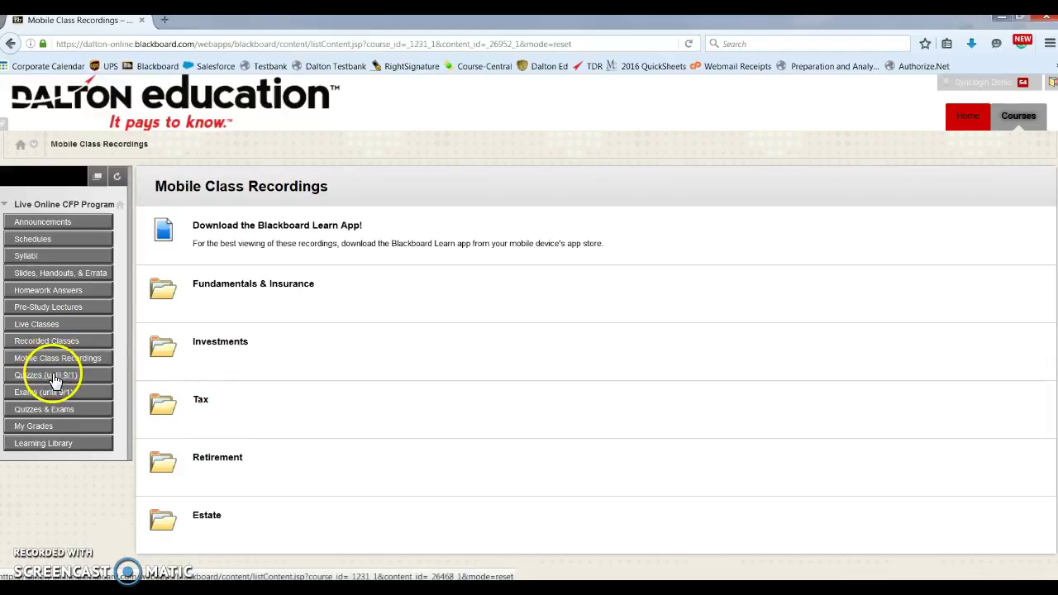
# - Go to the Quizzes (until 9/1) page to reach the Dalton Testbank login
pyautogui.click(54, 376)
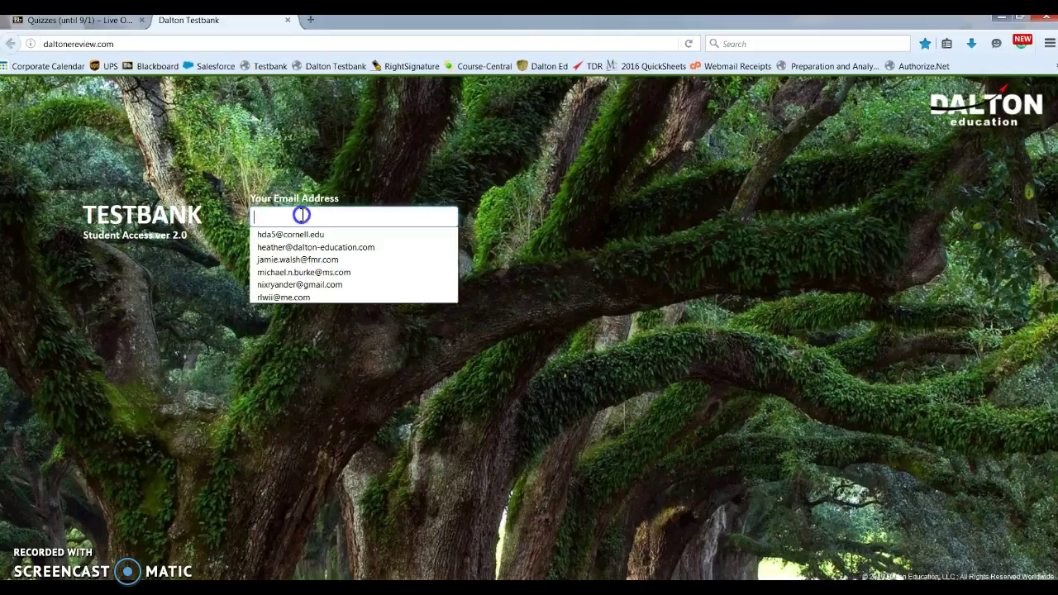
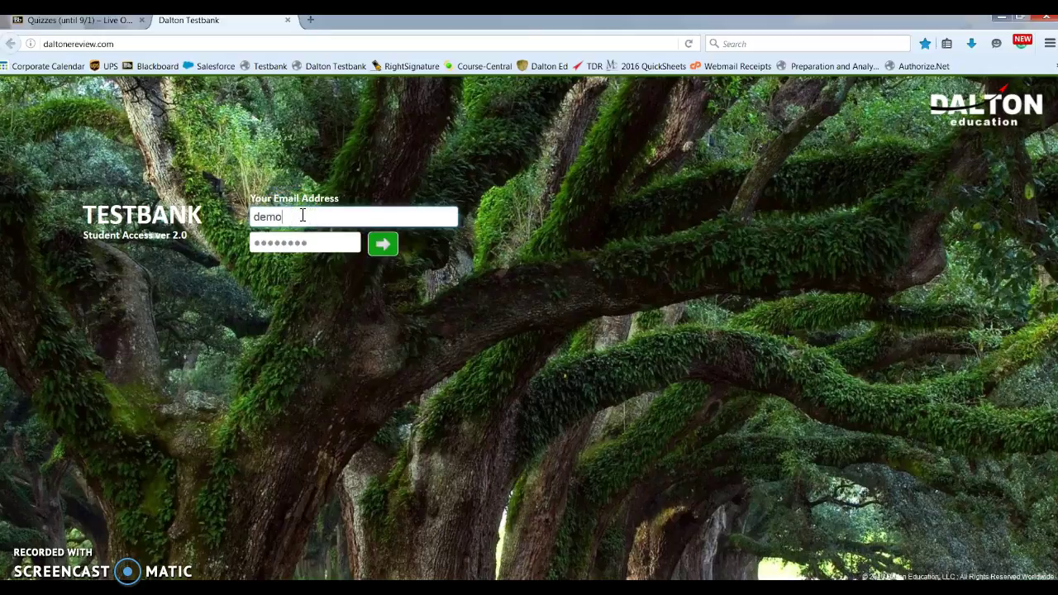
# - Sign in to Dalton Testbank with the student e-mail and password, dismissing the save-login offer
pyautogui.press('Tab')
pyautogui.write('******')
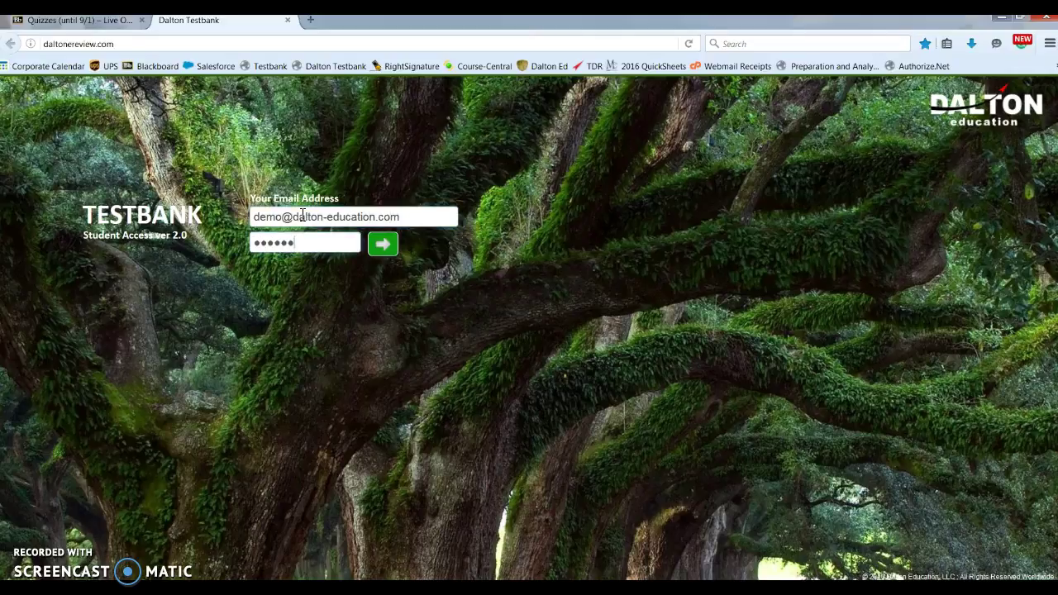
pyautogui.press('Return')
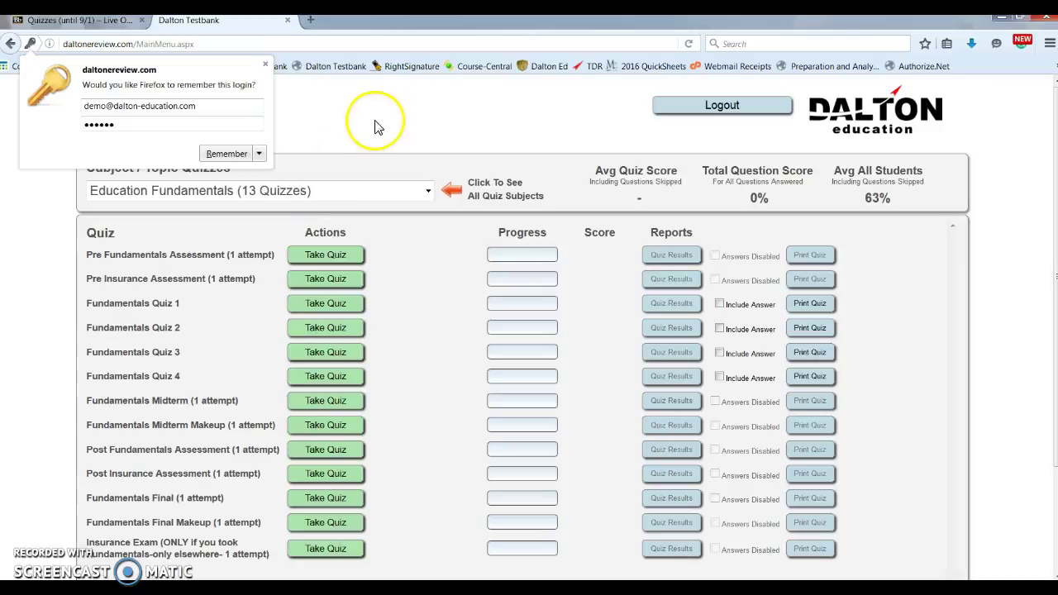
pyautogui.click(245, 154)
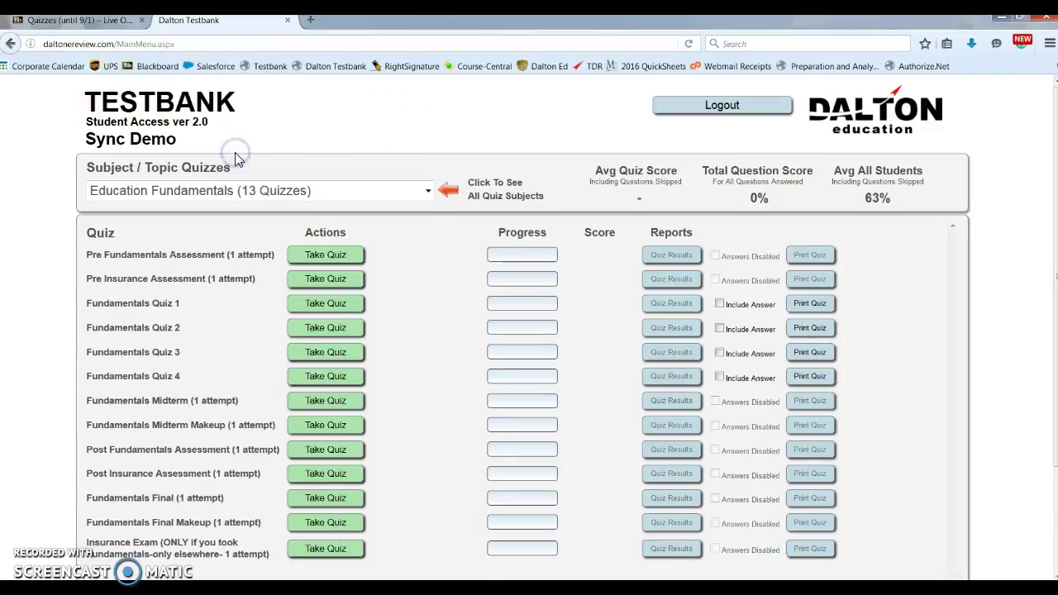
# - Review the 13 Education Fundamentals quizzes, then close the Testbank tab to return to Blackboard
pyautogui.click(332, 198)
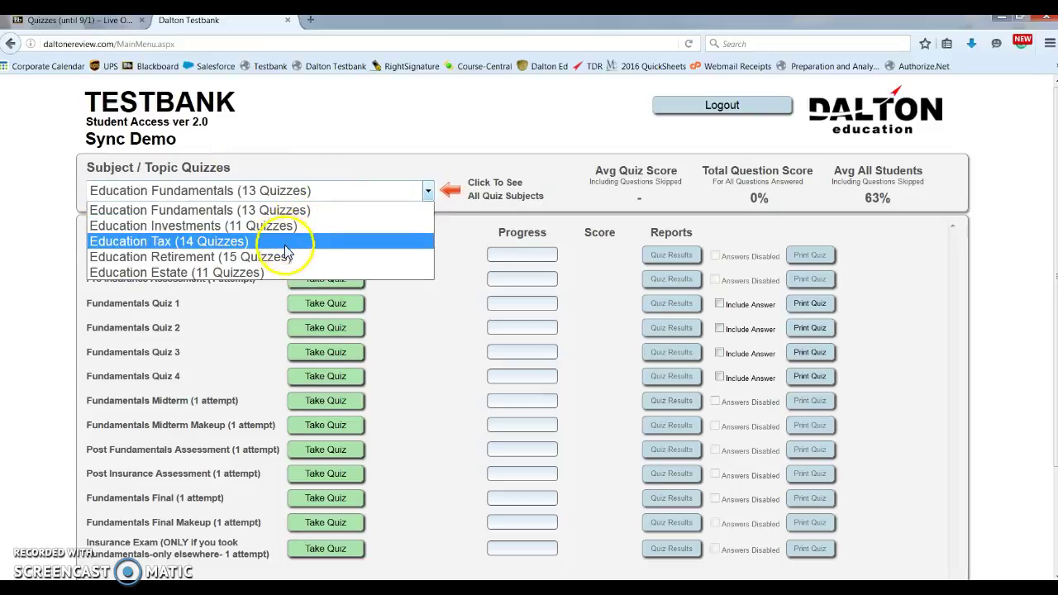
pyautogui.click(457, 258)
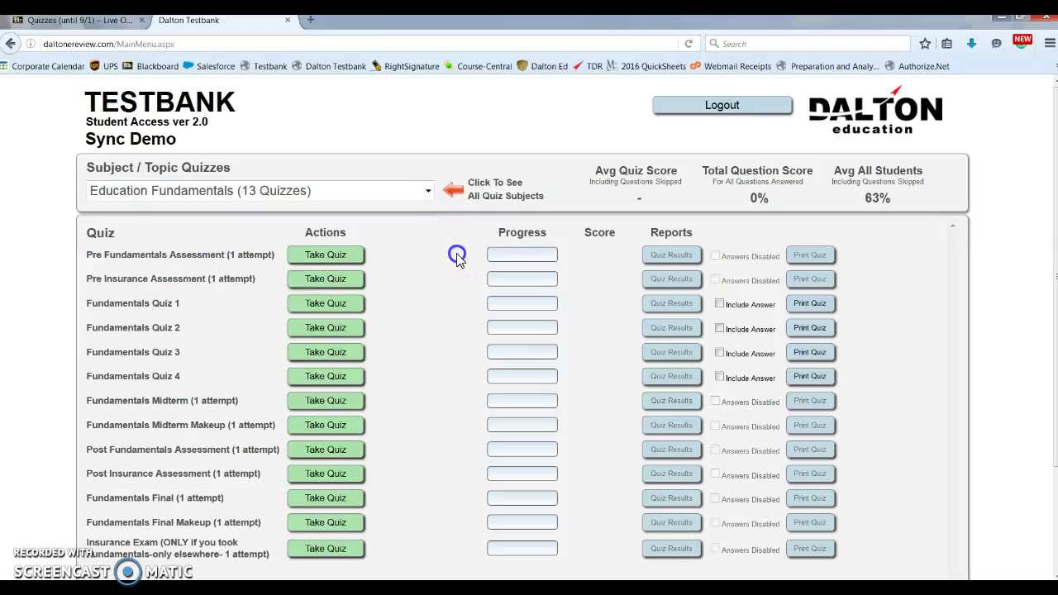
pyautogui.click(452, 263)
pyautogui.click(453, 264)
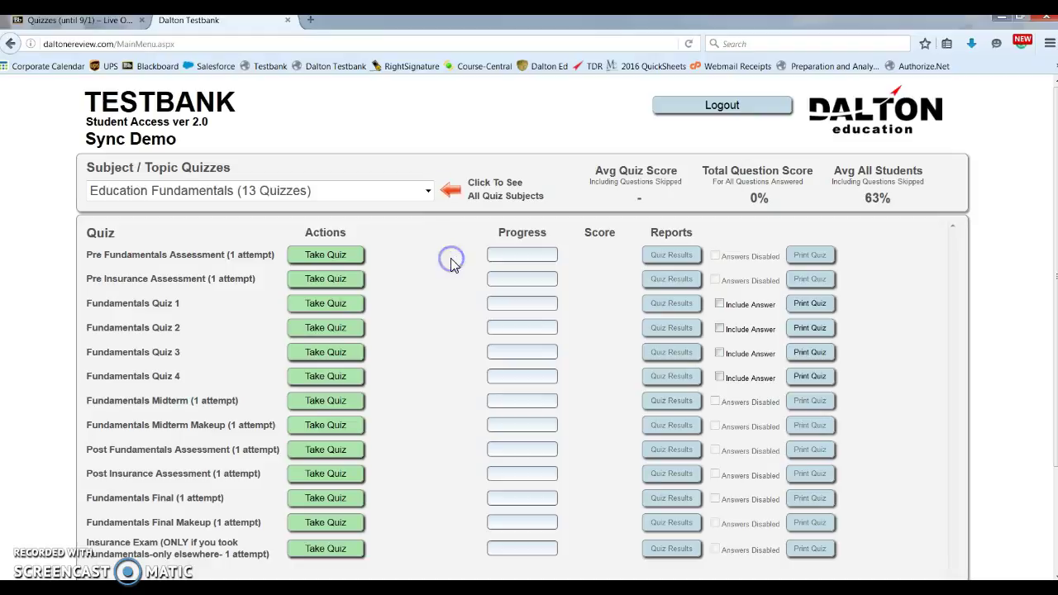
pyautogui.click(1053, 302)
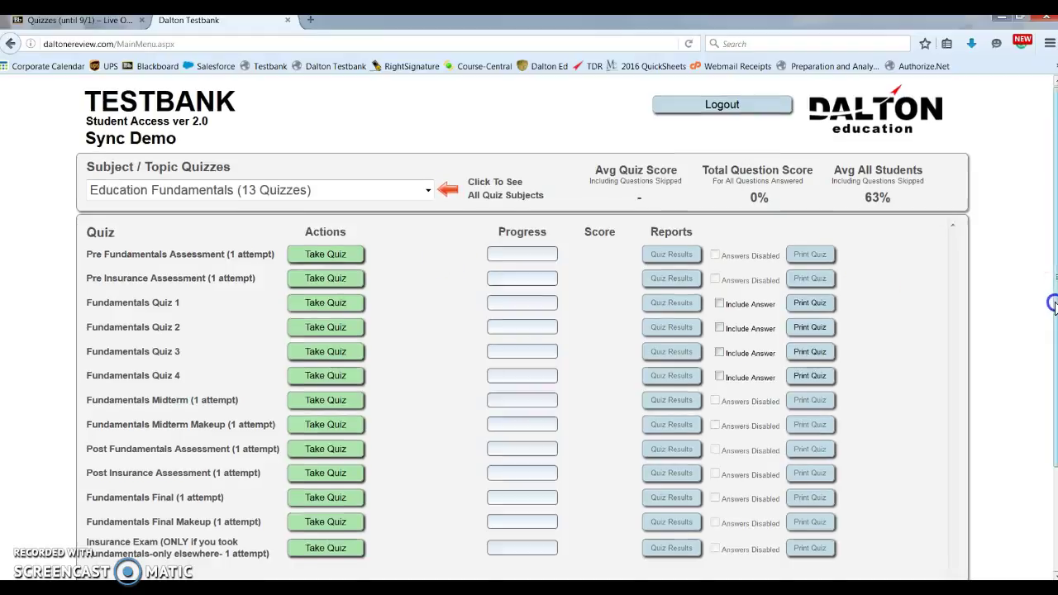
pyautogui.moveTo(1054, 303); pyautogui.dragTo(1053, 317)
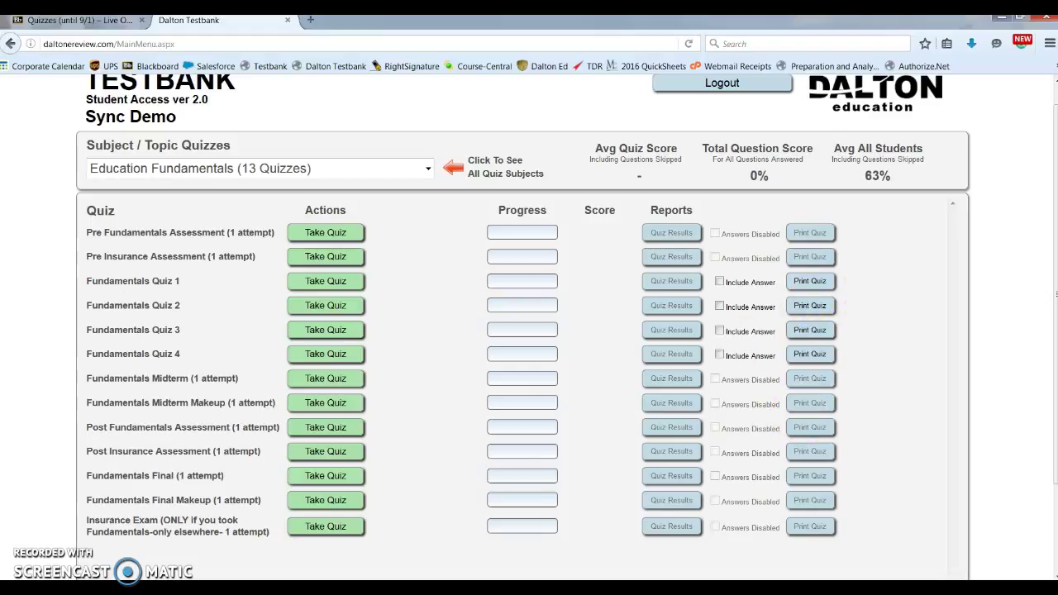
pyautogui.click(287, 22)
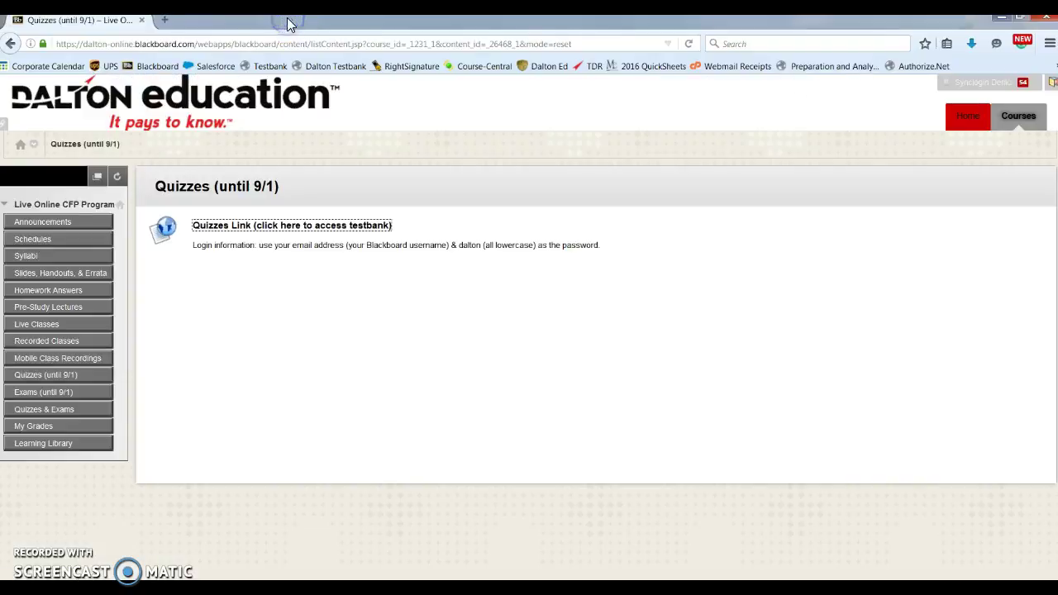
# - Read the Exams (until 9/1) instructions, then view the Quizzes & Exams page with its Testbank link
pyautogui.click(41, 392)
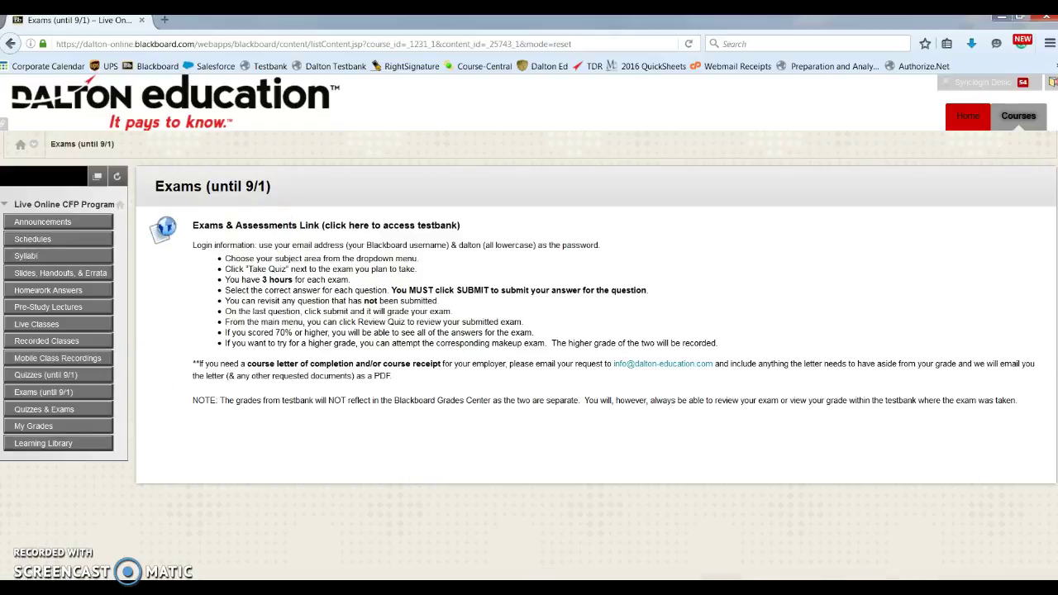
pyautogui.click(46, 413)
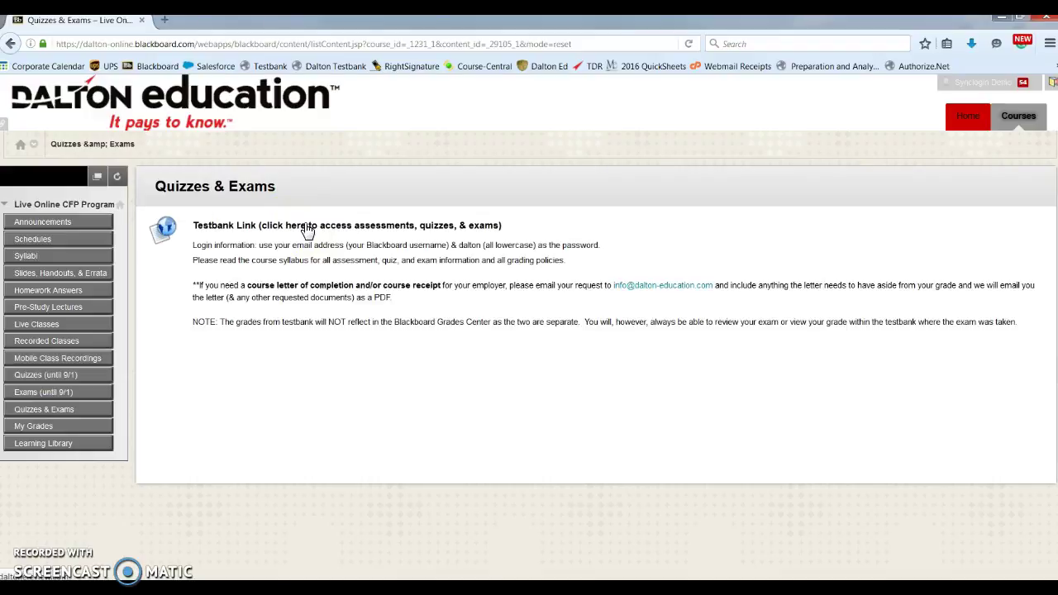
# - View My Grades, listing the midterm and final exams as Upcoming with no grades
pyautogui.click(39, 434)
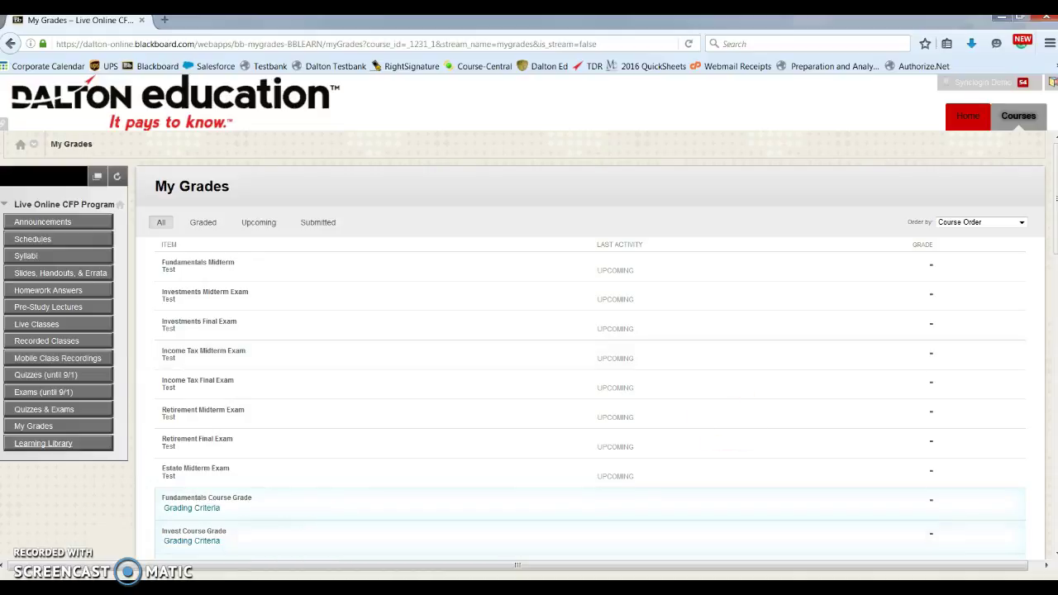
pyautogui.click(22, 431)
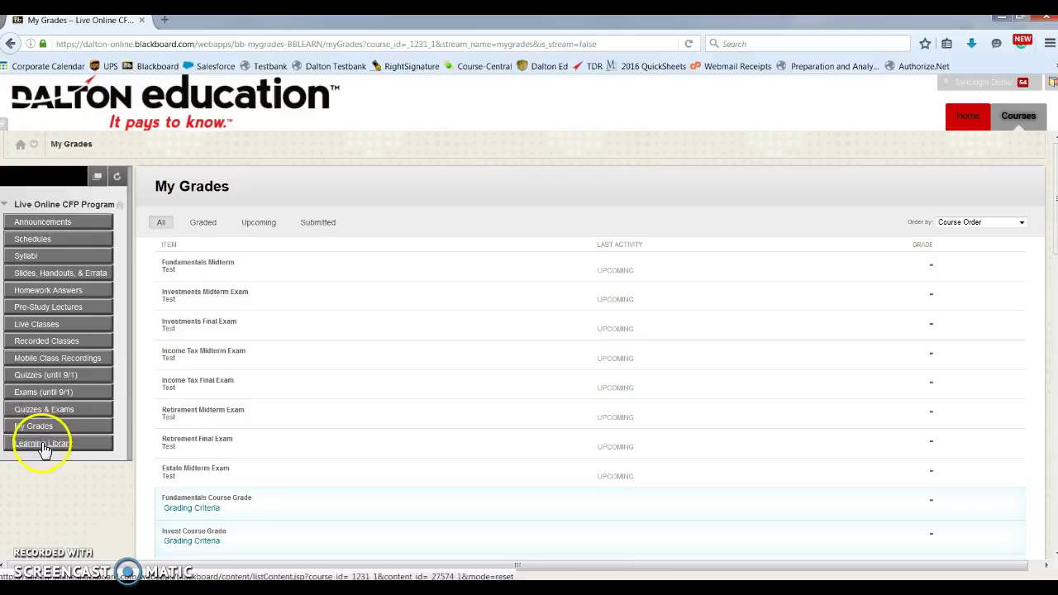
# - Go to the Learning Library with its Fundamentals, Investments, Tax, Retirement and Estate folders
pyautogui.click(43, 447)
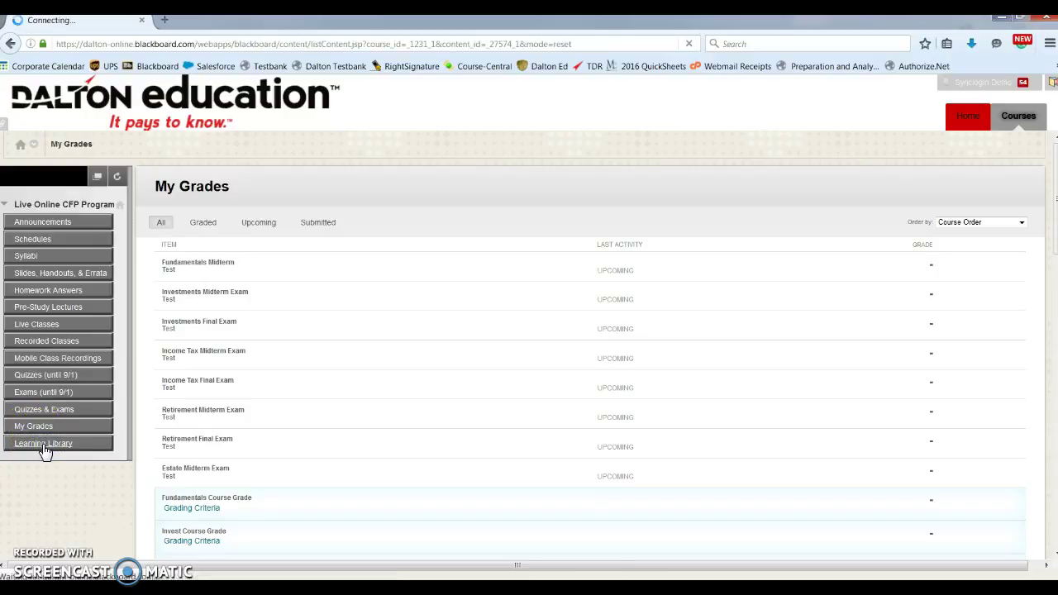